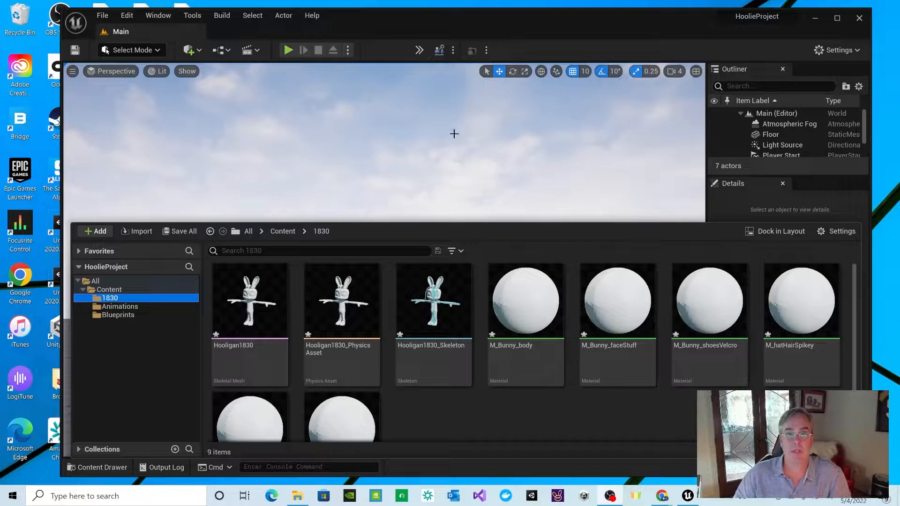
- Play the Main level in the editor to check its current start view, and stop the play session
left_click_drag(479, 224, 492, 436)
left_click(288, 50)
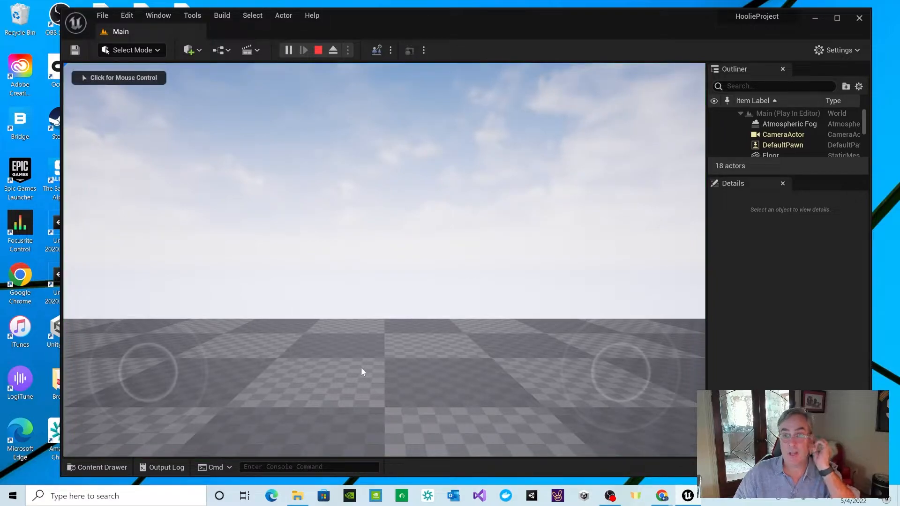
left_click(318, 50)
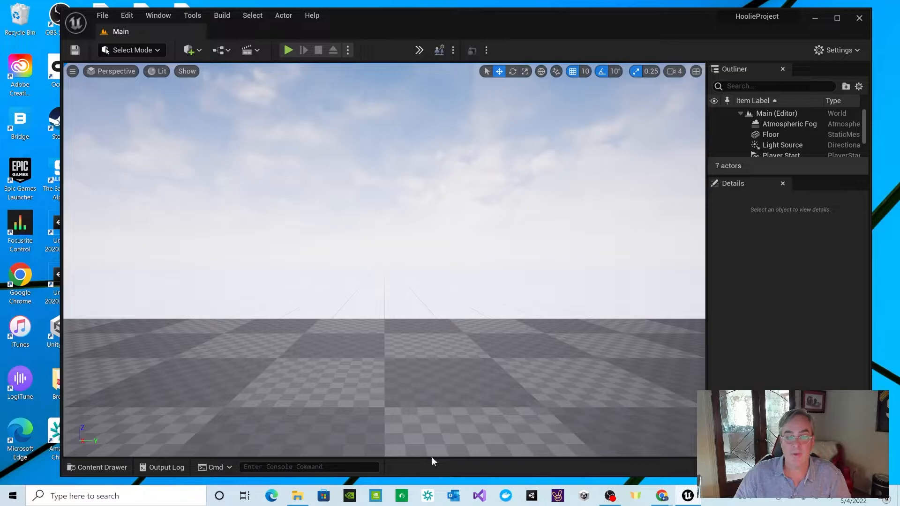
- Show the project content in an enlarged content drawer and open the Blueprints folder
left_click(97, 468)
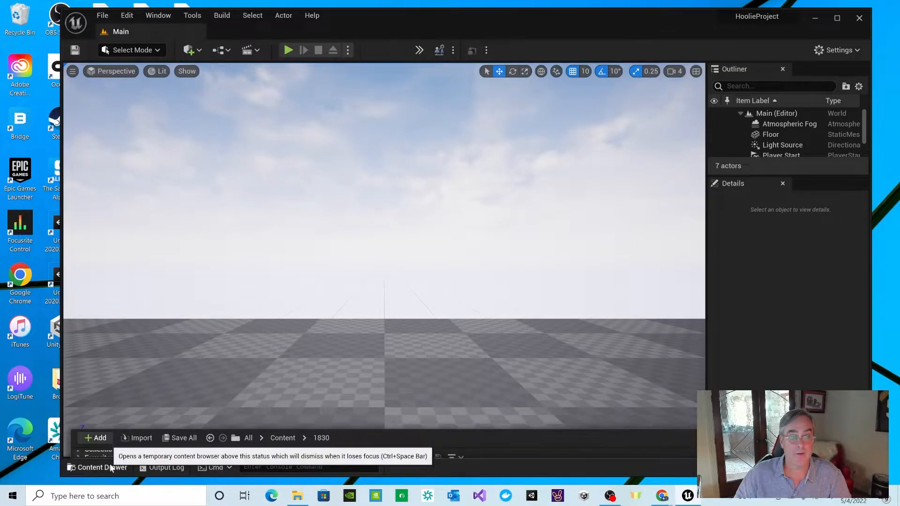
left_click_drag(353, 428, 432, 187)
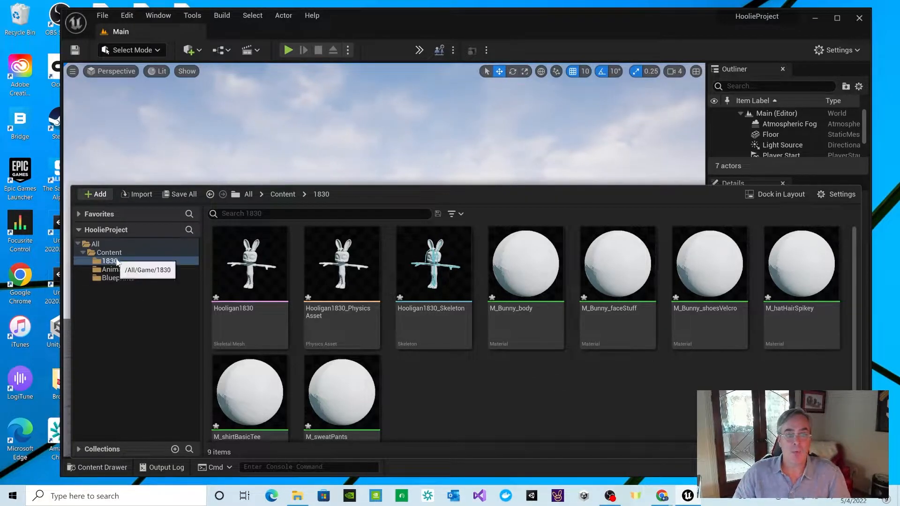
left_click(113, 278)
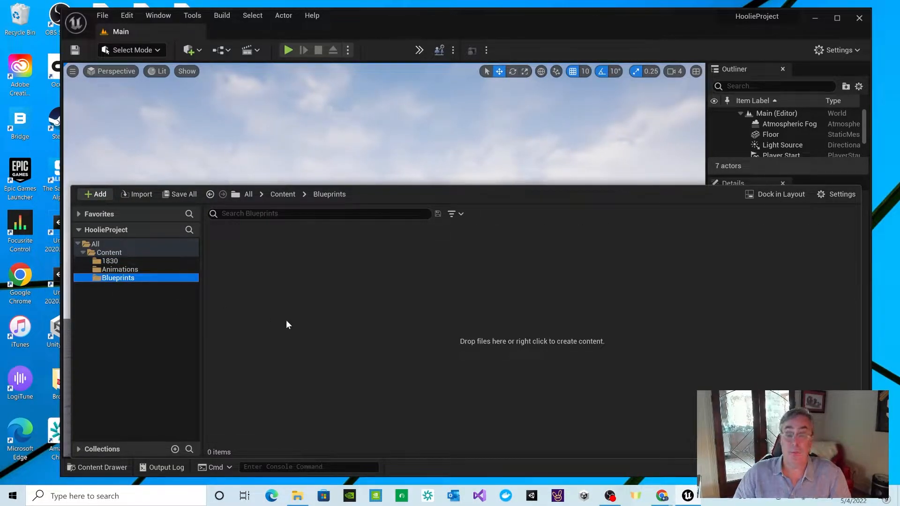
right_click(311, 333)
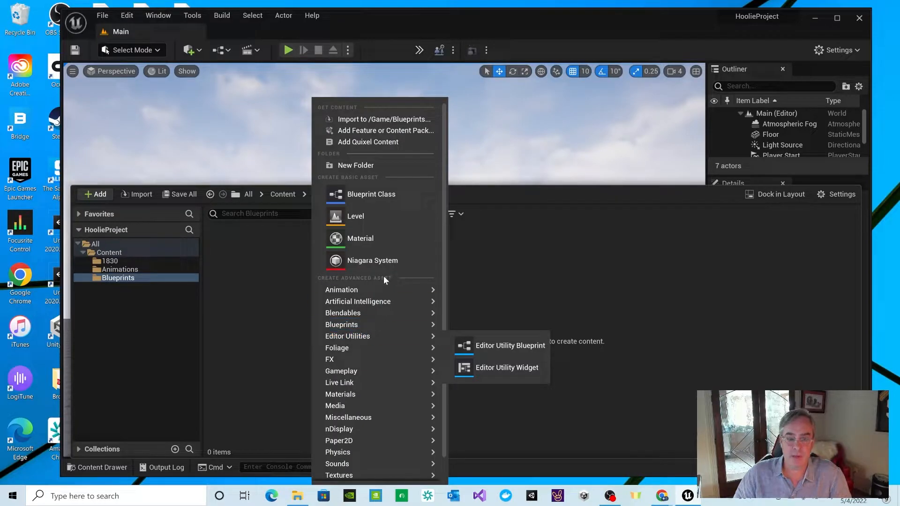
left_click(120, 279)
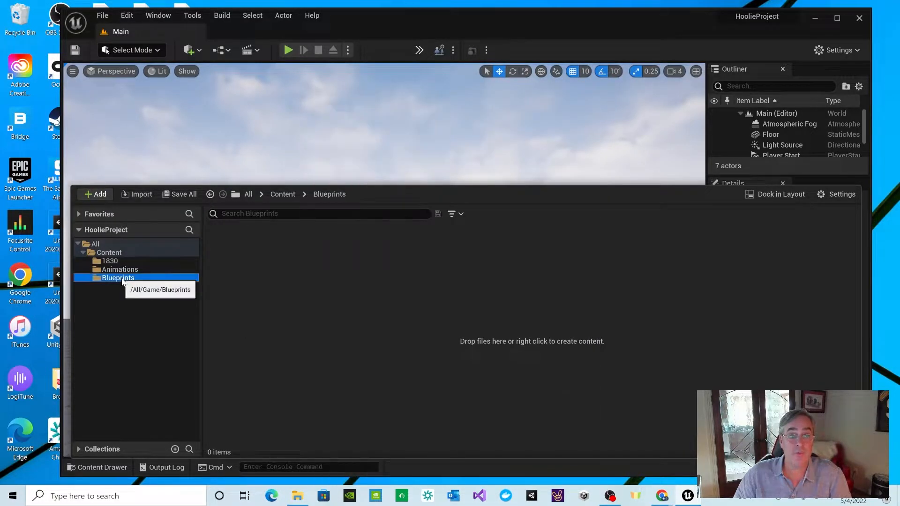
- Create a Blueprint class in the Blueprints folder with Character as its parent class
right_click(278, 305)
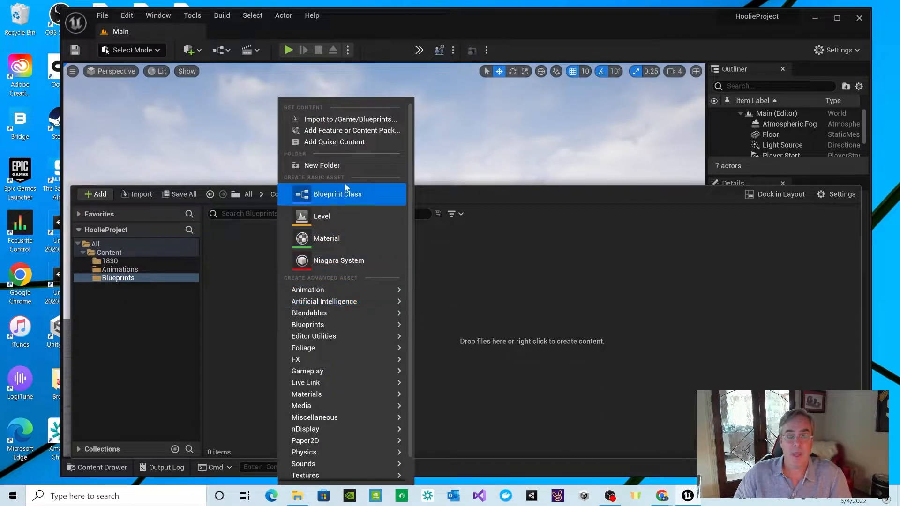
mouse_move(379, 309)
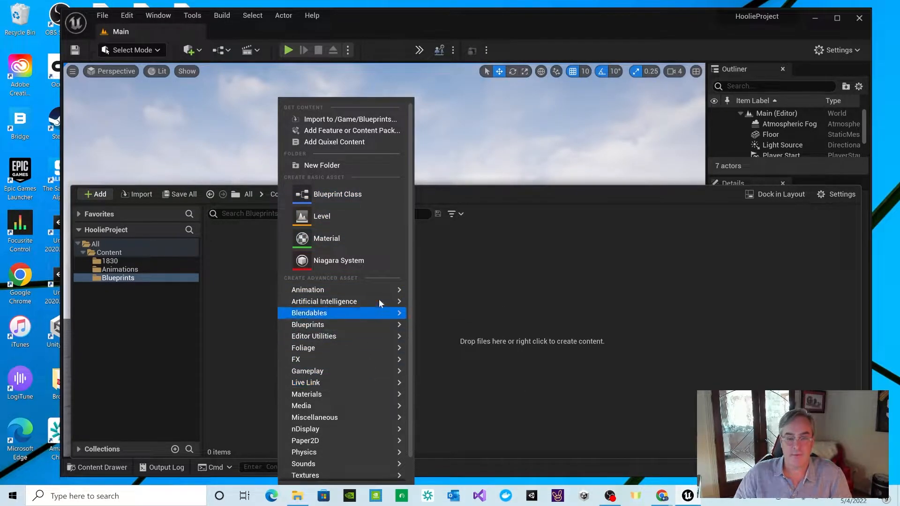
mouse_move(376, 291)
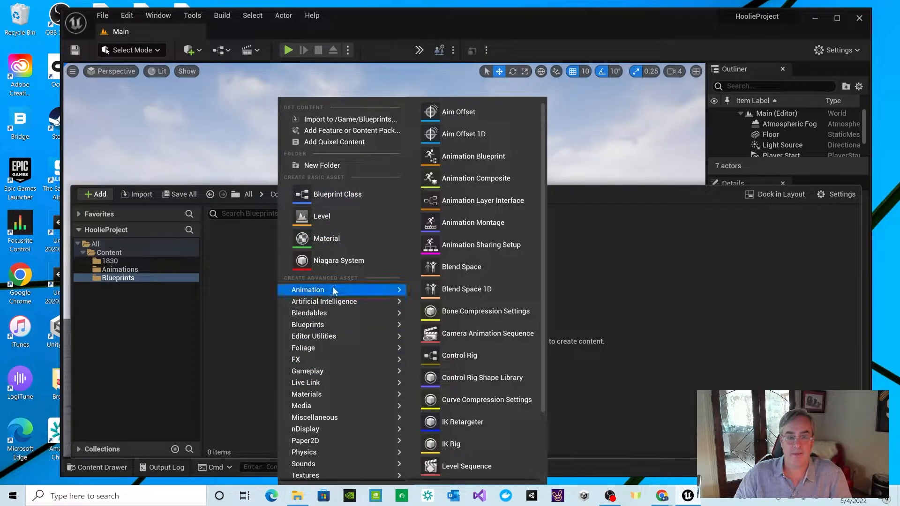
mouse_move(320, 362)
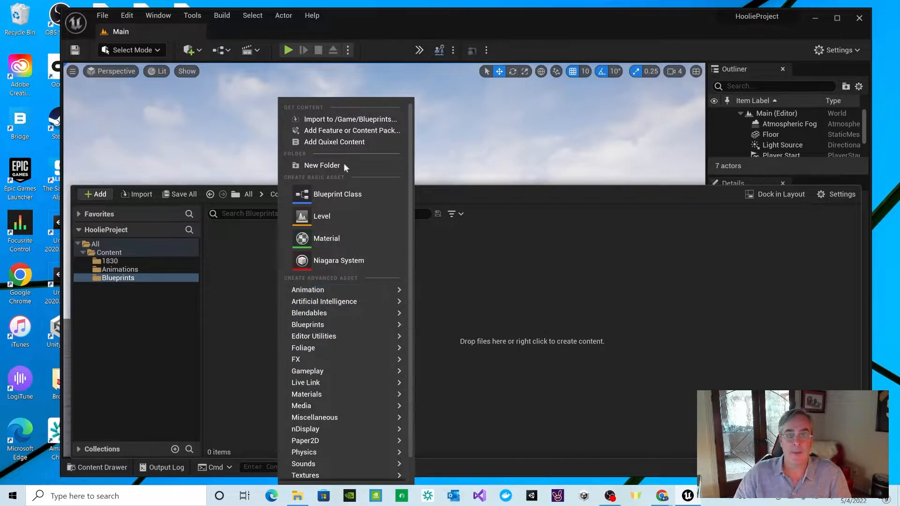
left_click(337, 194)
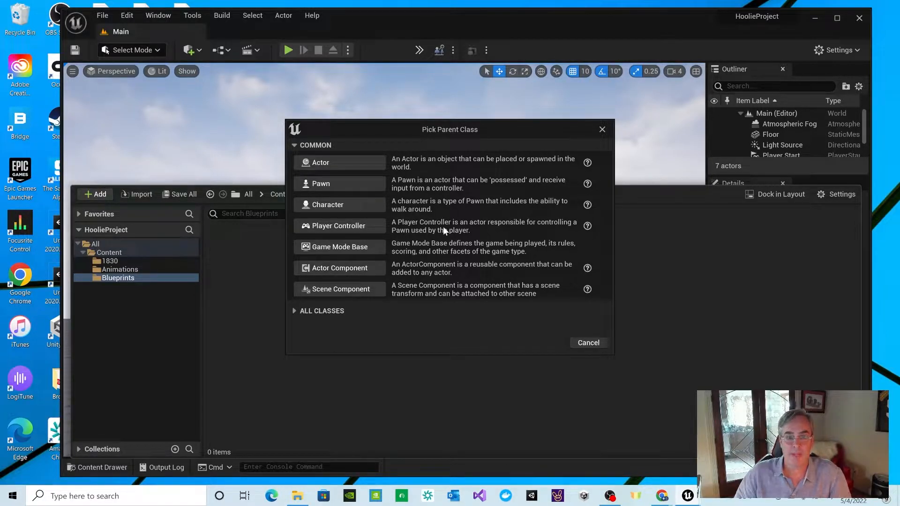
left_click(327, 207)
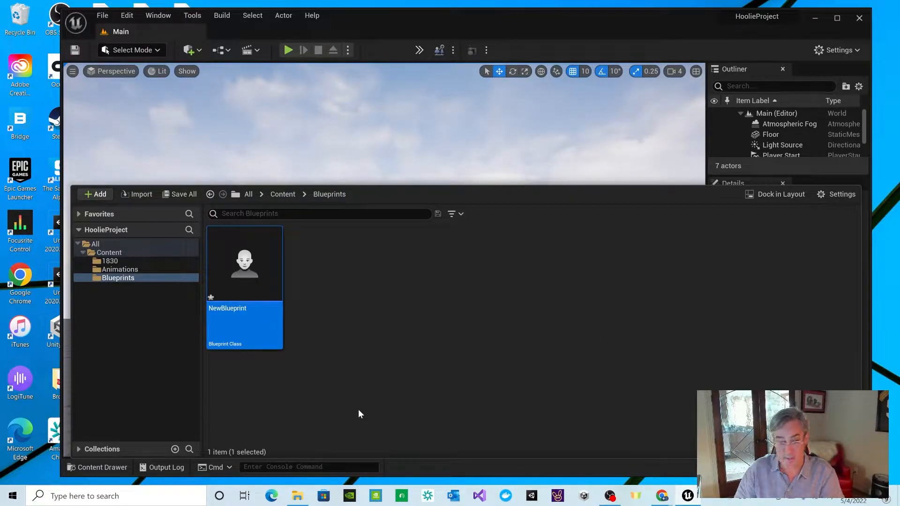
- Rename the new character Blueprint as Hoolie1830
left_click(236, 308)
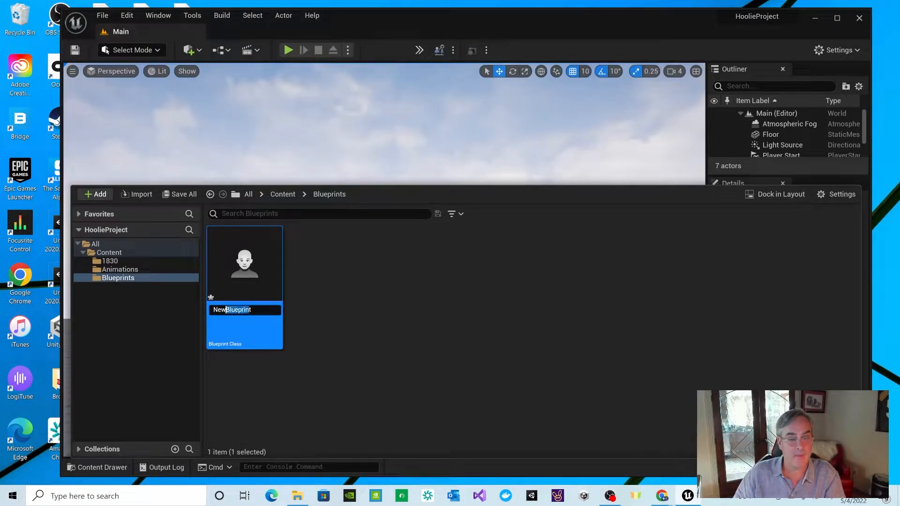
type("Hoolie")
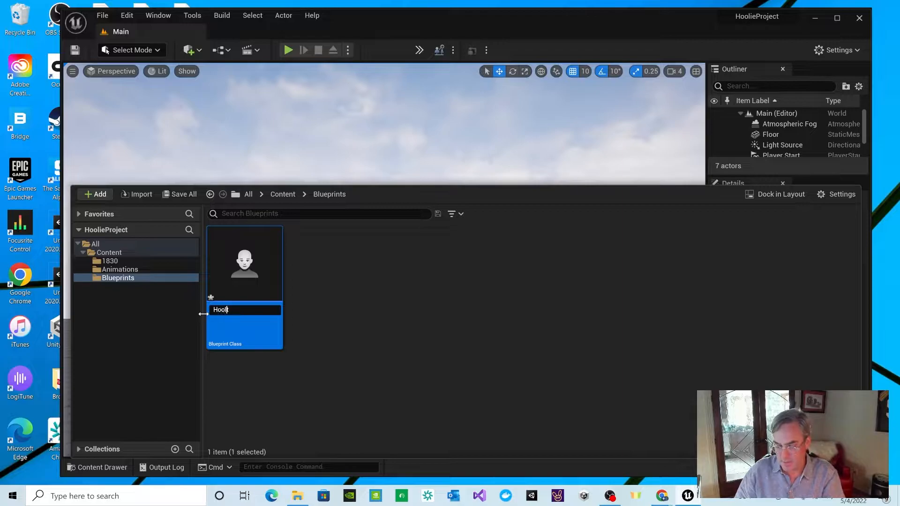
type("1830")
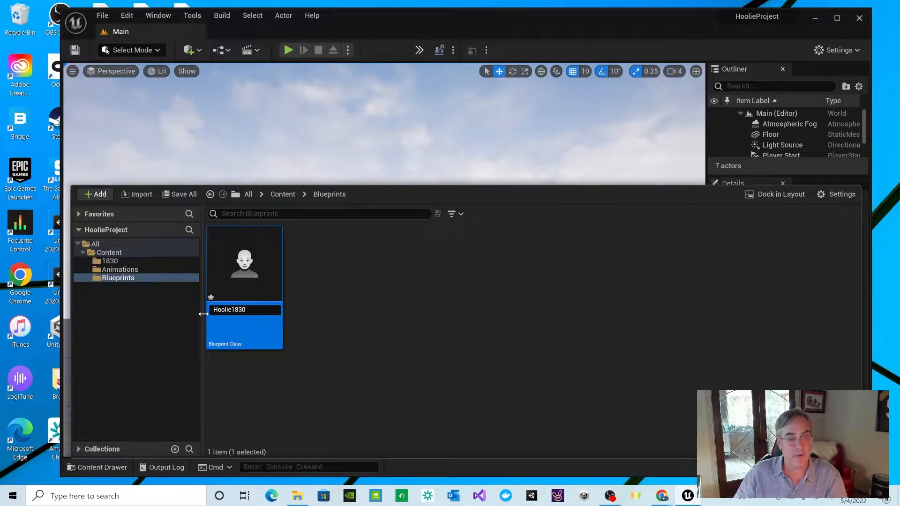
key("Return")
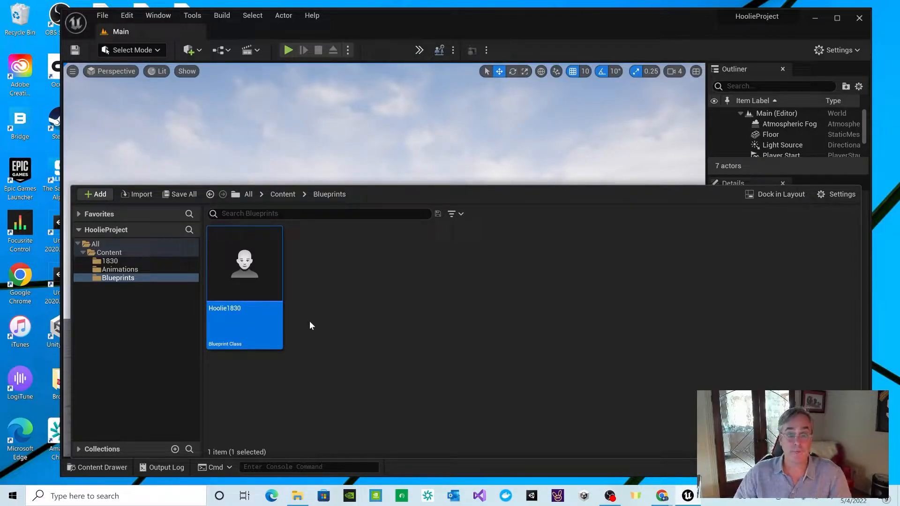
- Open the Hoolie1830 Blueprint and assign the Hooligan1830 skeletal mesh to its Mesh component
mouse_move(225, 284)
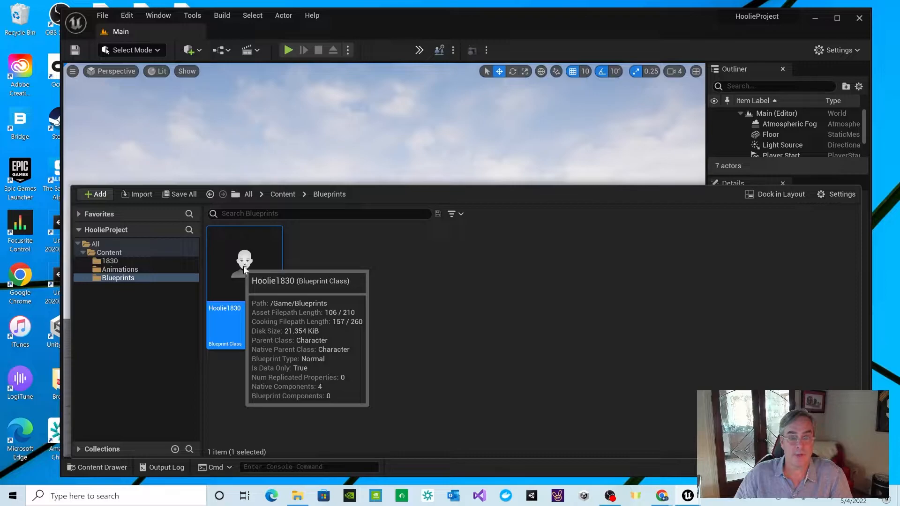
double_click(243, 265)
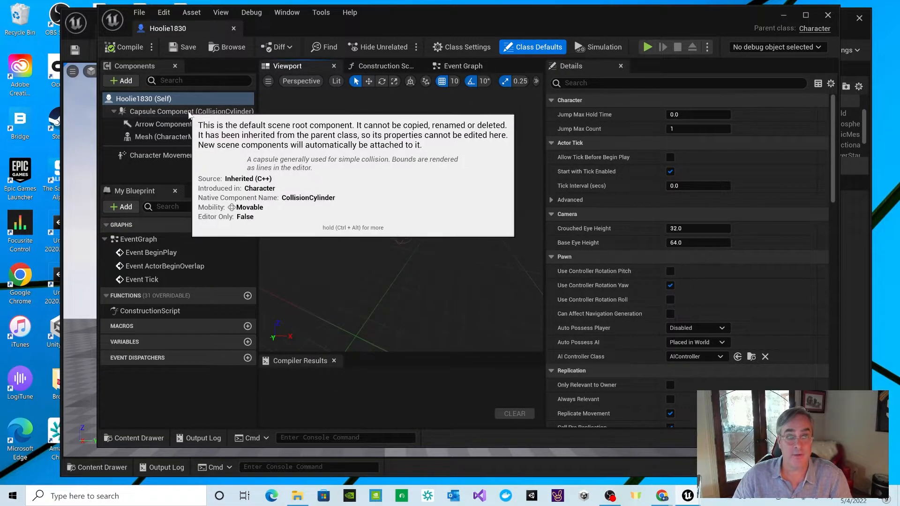
left_click(168, 124)
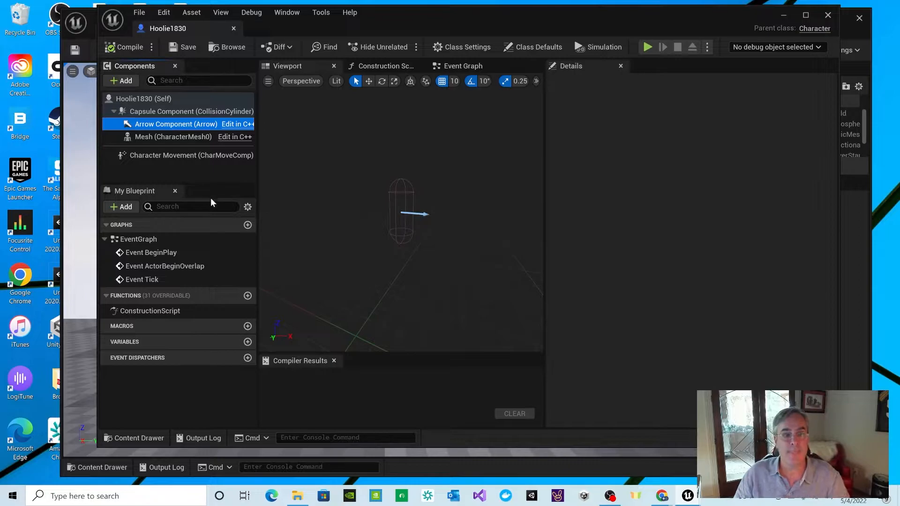
left_click(189, 136)
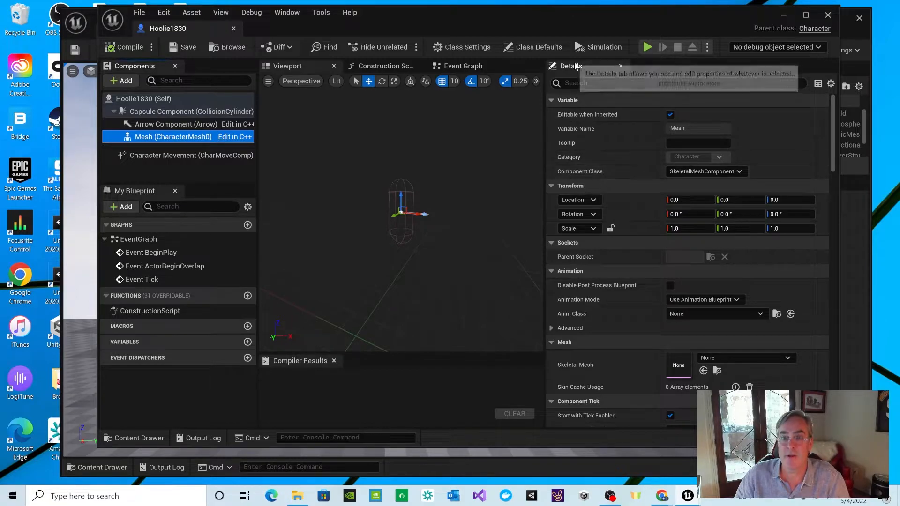
scroll(640, 200, "down", 3)
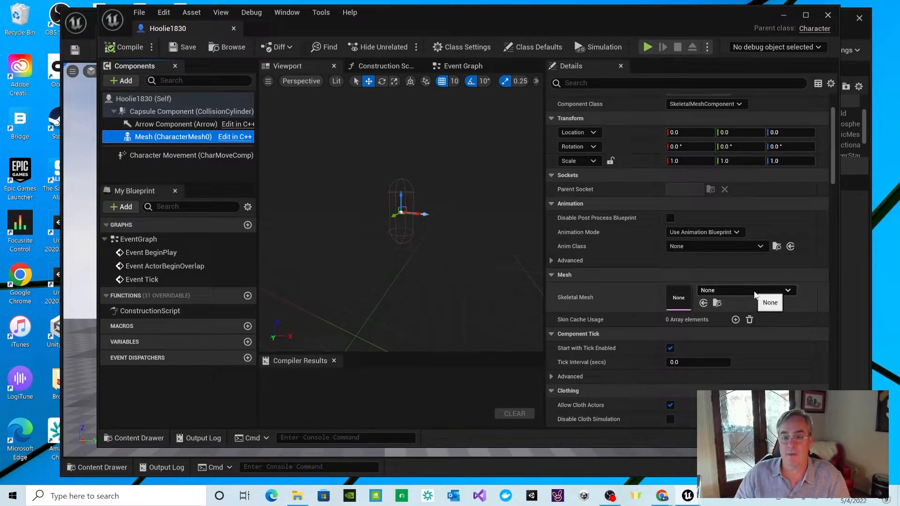
left_click(754, 294)
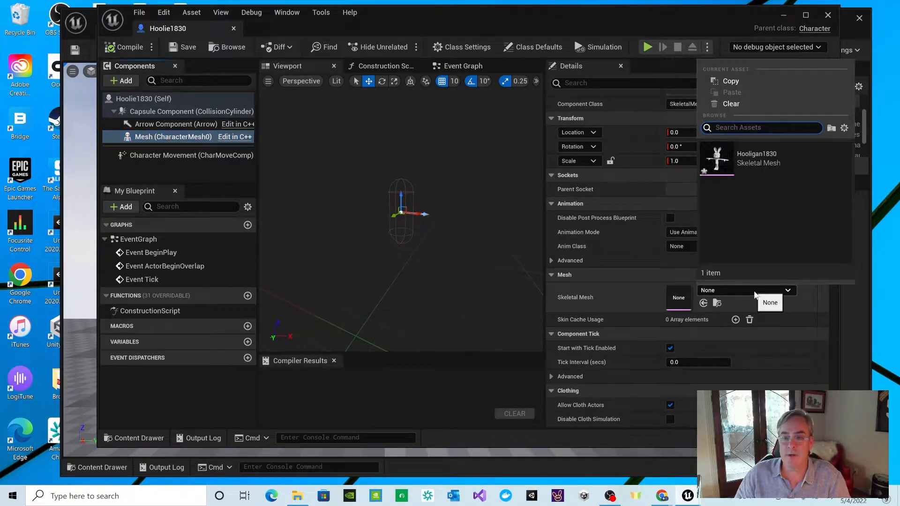
left_click(763, 162)
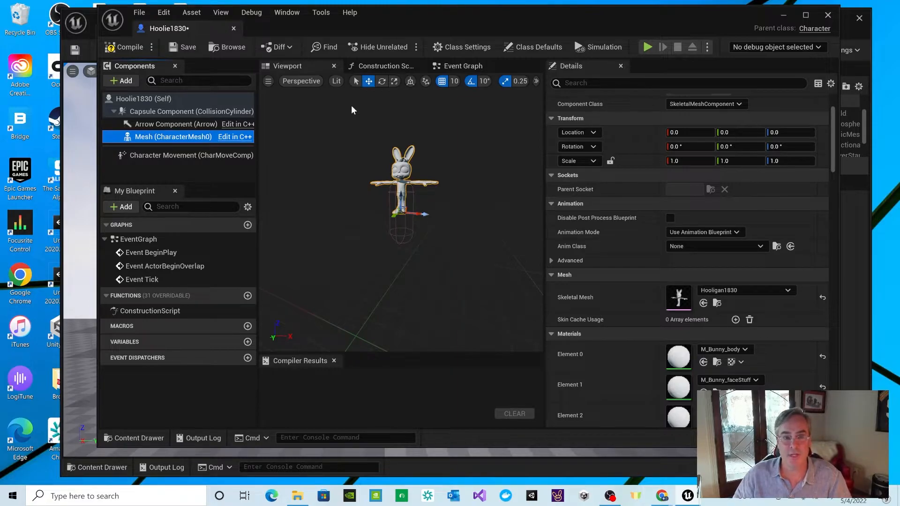
- Set the grid snap size to 5 and lower the mesh inside the capsule to a Z location of -80
left_click(381, 81)
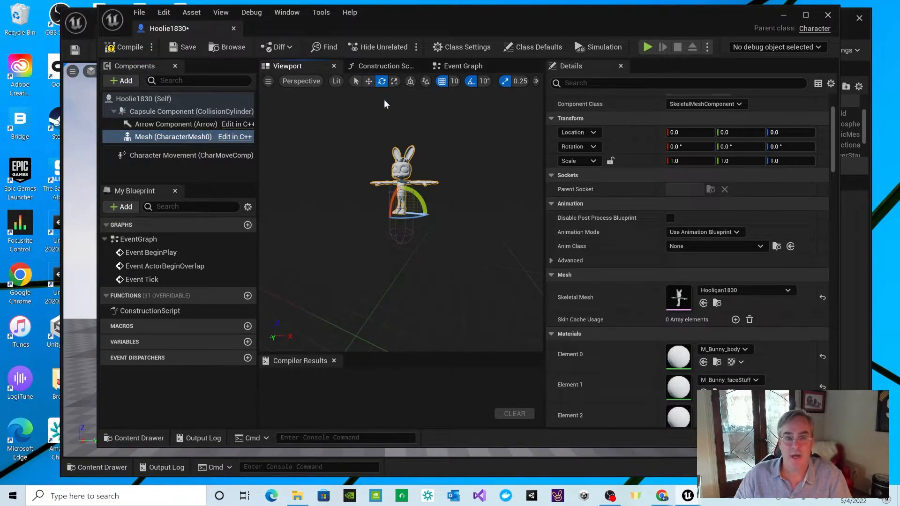
left_click(455, 82)
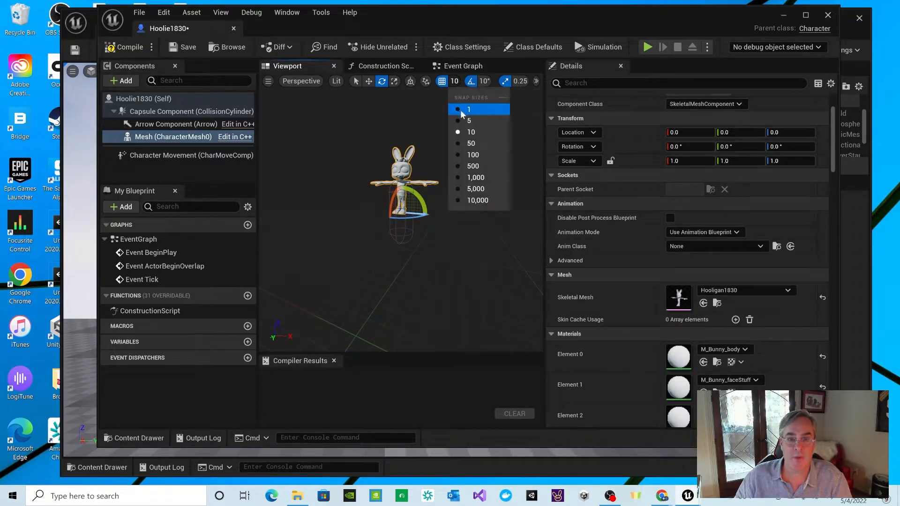
left_click(468, 120)
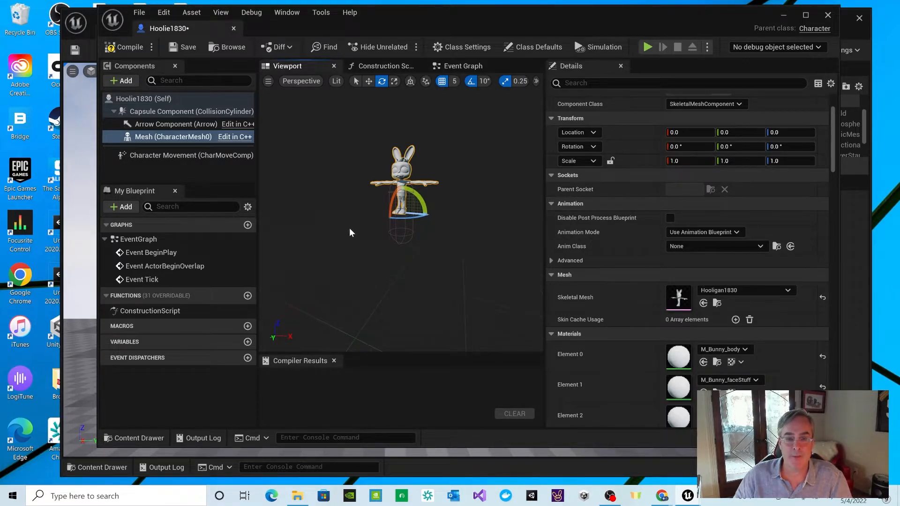
left_click(369, 81)
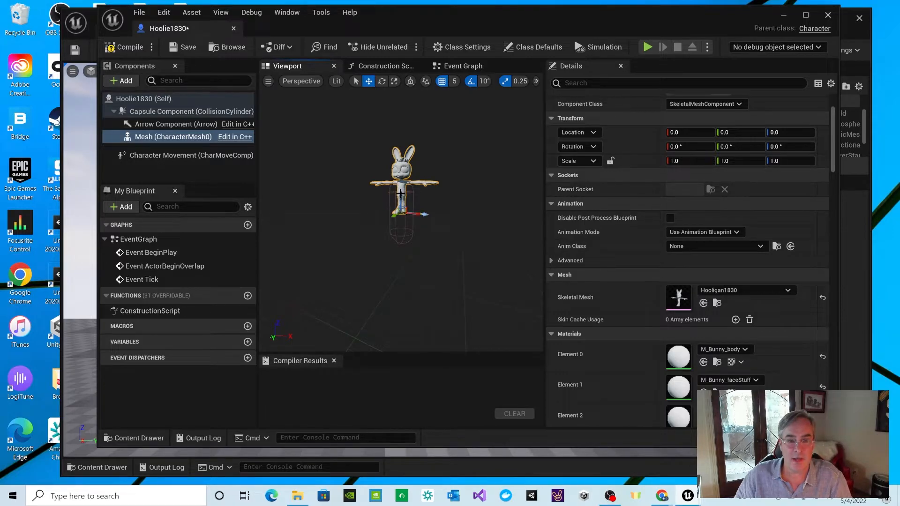
left_click_drag(402, 191, 405, 222)
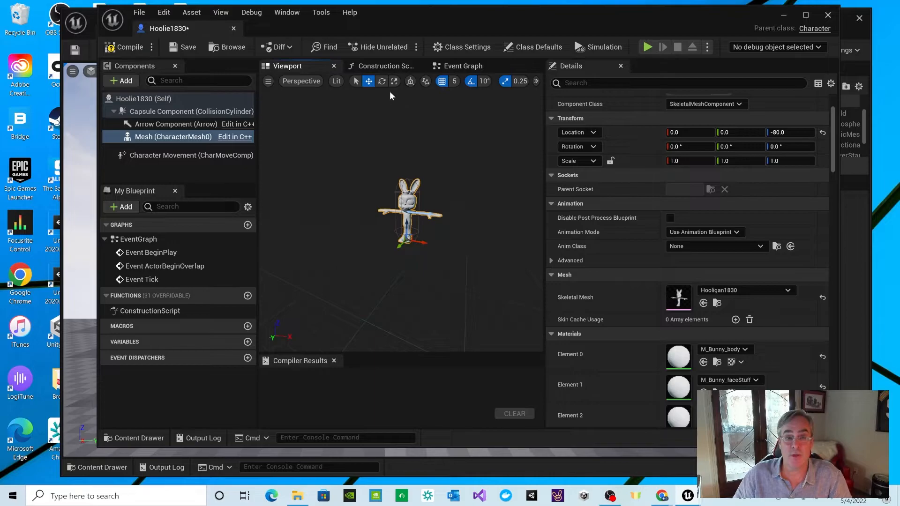
- Rotate the Mesh component about -90° around Z so the bunny faces along the arrow component
left_click(187, 124)
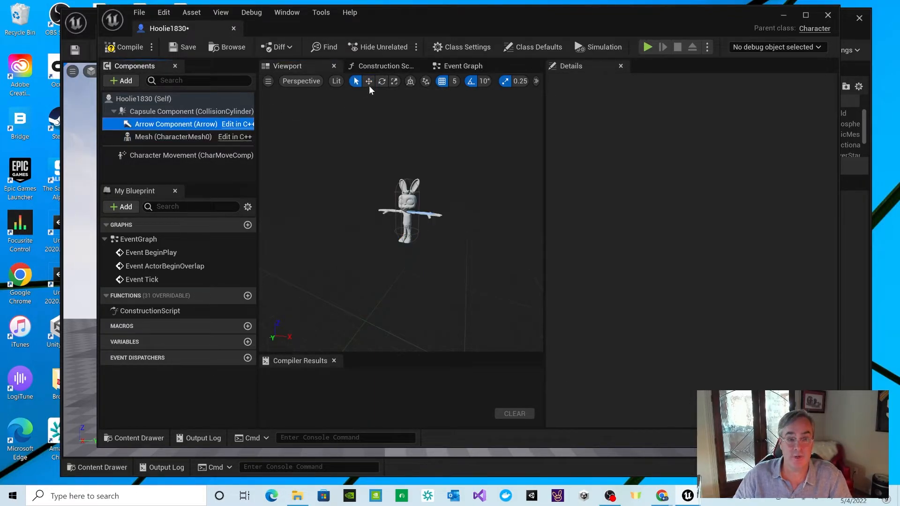
left_click(183, 138)
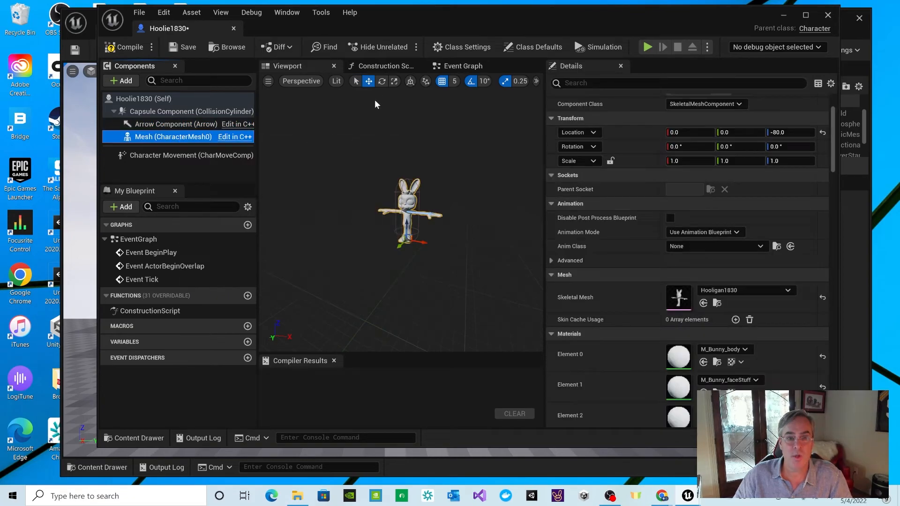
left_click(382, 81)
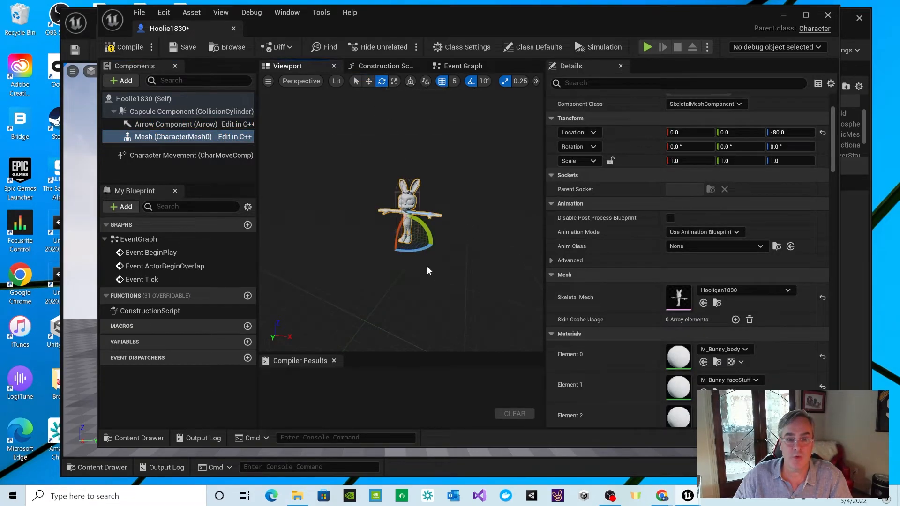
mouse_move(412, 251)
left_mouse_down()
mouse_move(429, 242)
mouse_move(413, 237)
left_mouse_up()
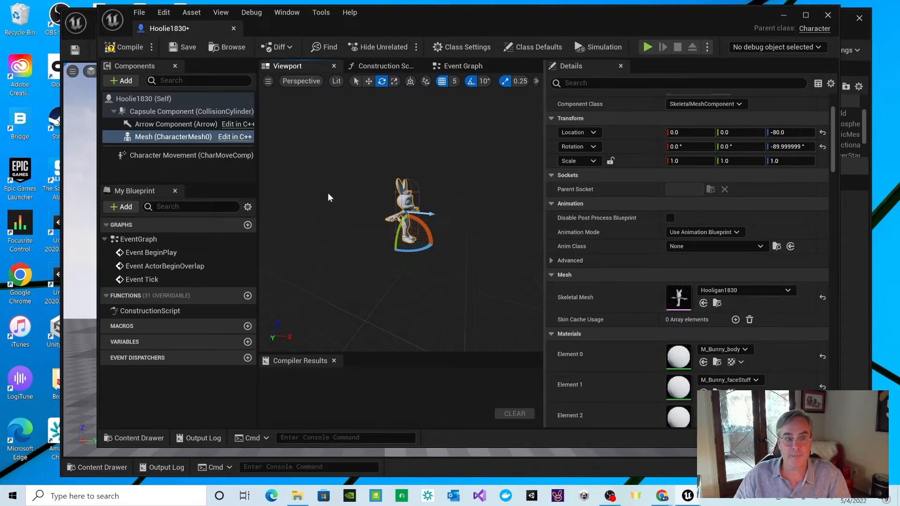
- Compile and save the Hoolie1830 Blueprint, and return from its editor to the Blueprints folder in the main level's content drawer
left_click(184, 49)
left_click(124, 48)
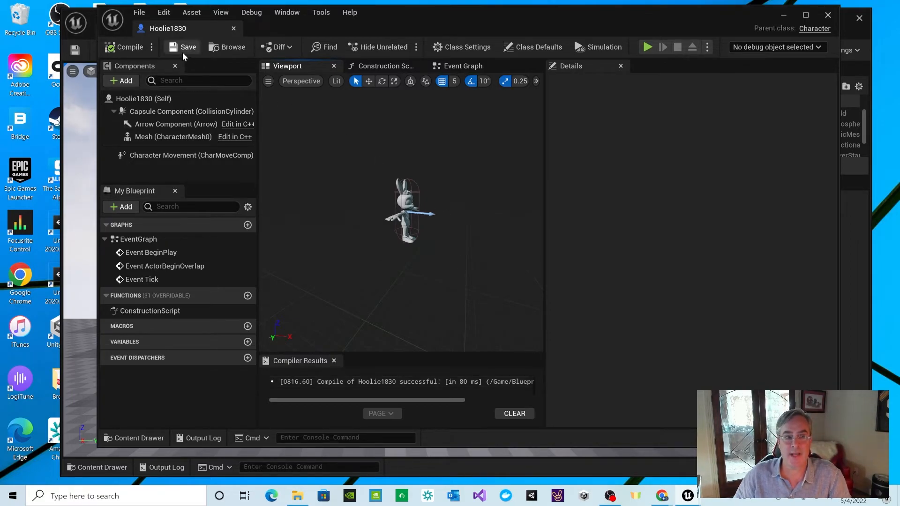
left_click(117, 48)
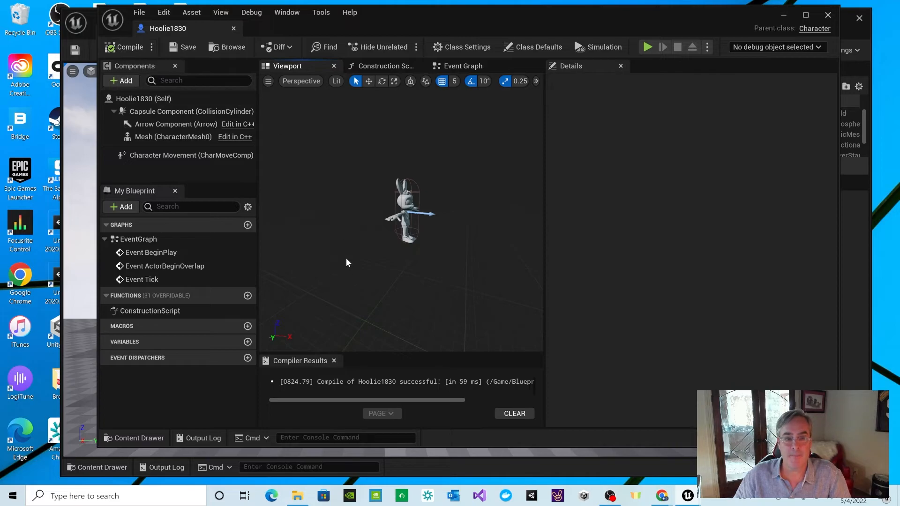
left_click(828, 15)
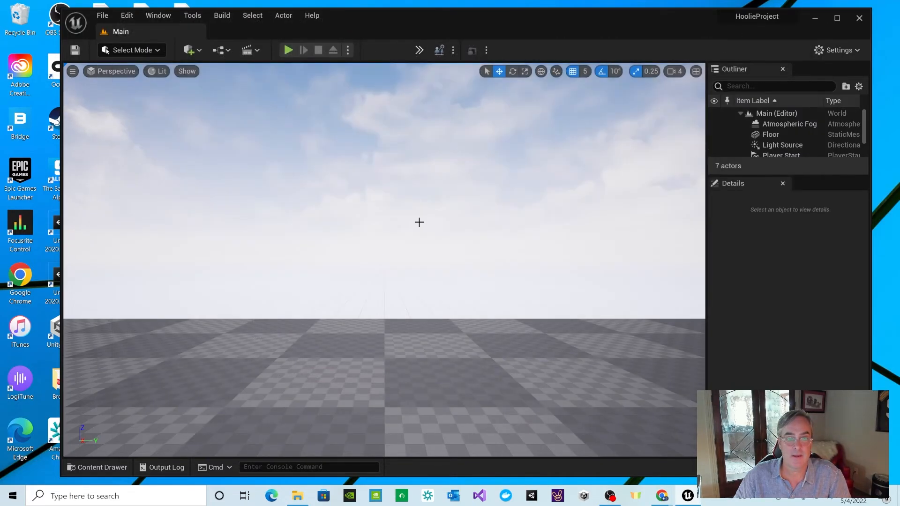
left_click(110, 467)
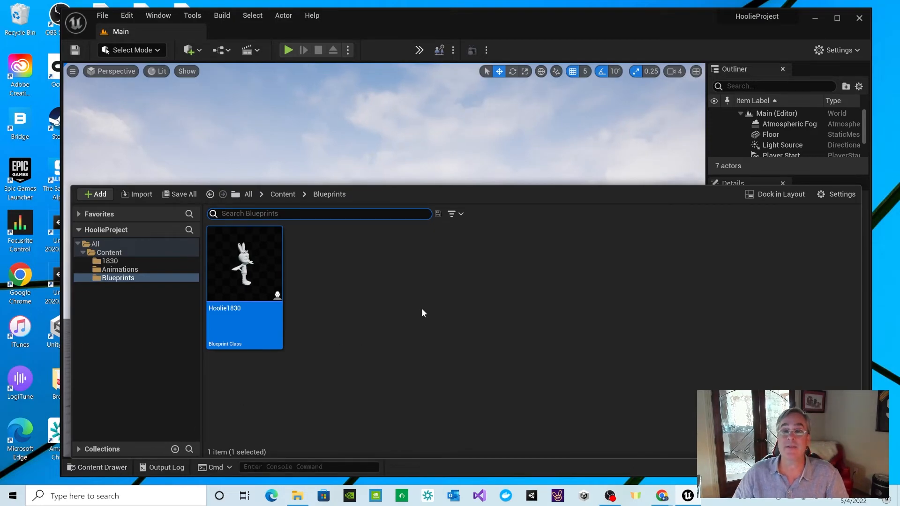